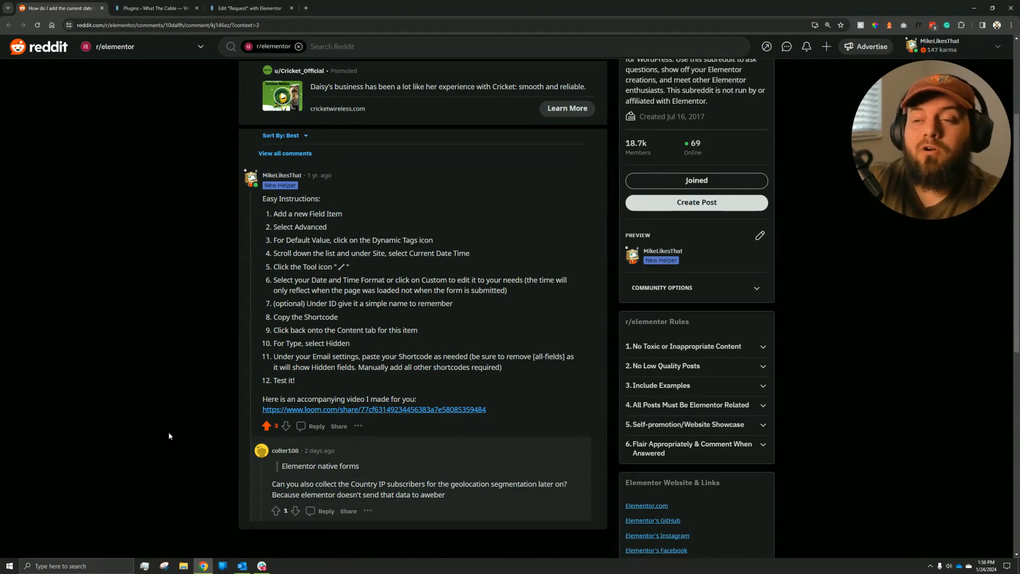
- Review the Reddit thread's instructions for adding the current date to form emails and the follow-up question on collecting subscribers' country
scroll(168, 436, "up", 3)
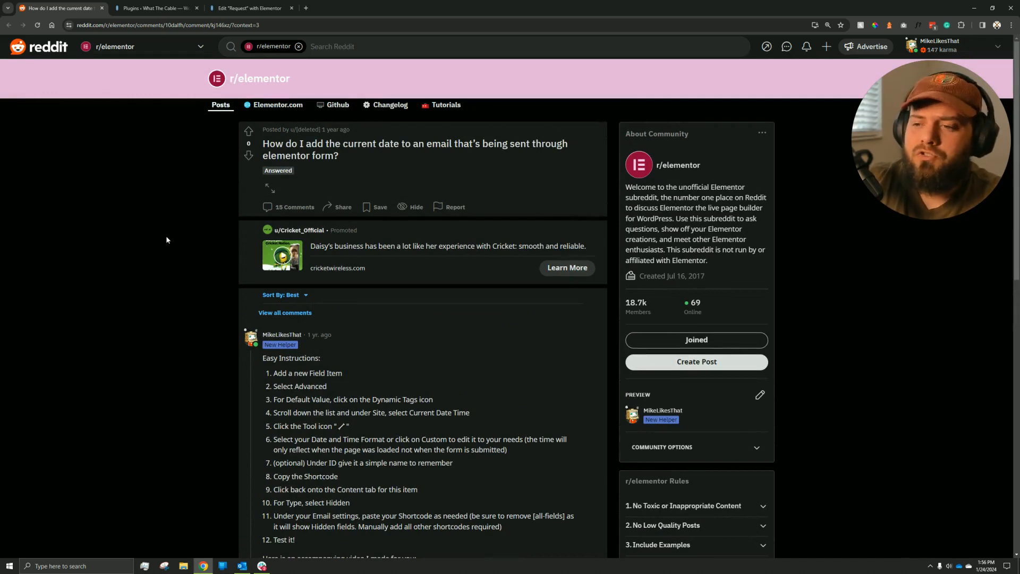
scroll(196, 305, "down", 6)
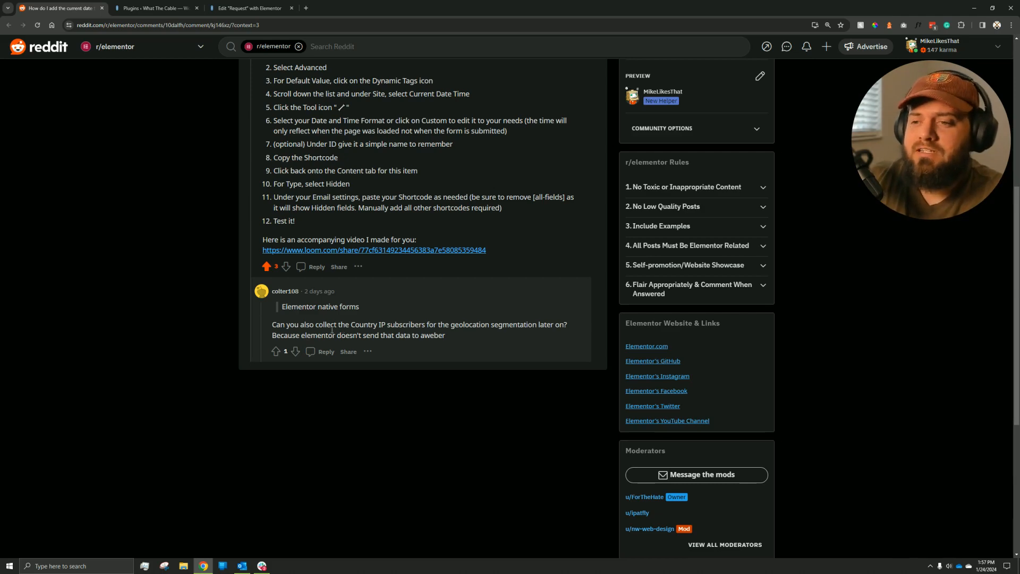
scroll(209, 322, "up", 6)
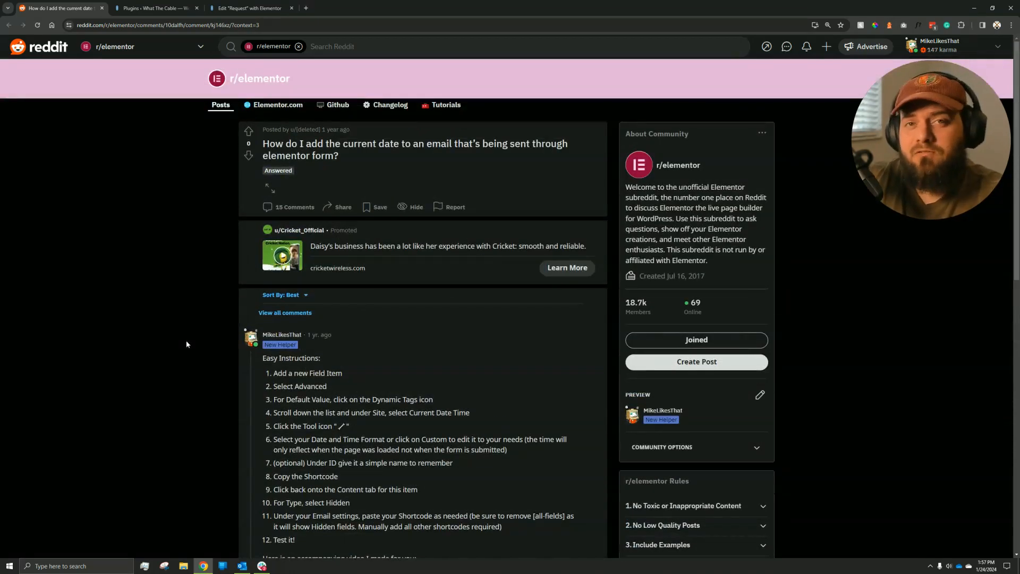
- Switch to the WordPress plugins page and search the add-plugin library for "user ip and location"
left_click(155, 8)
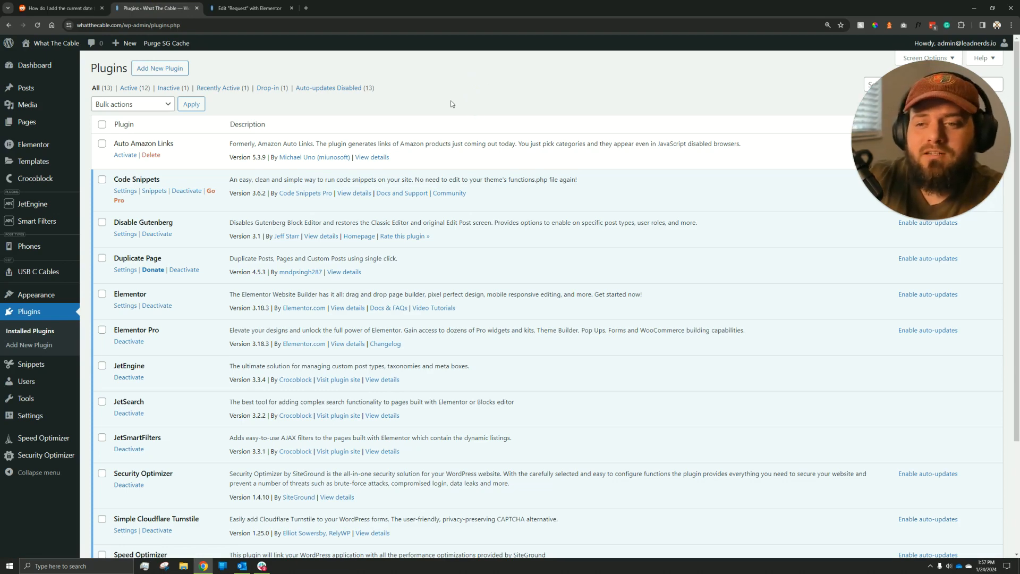
left_click(182, 71)
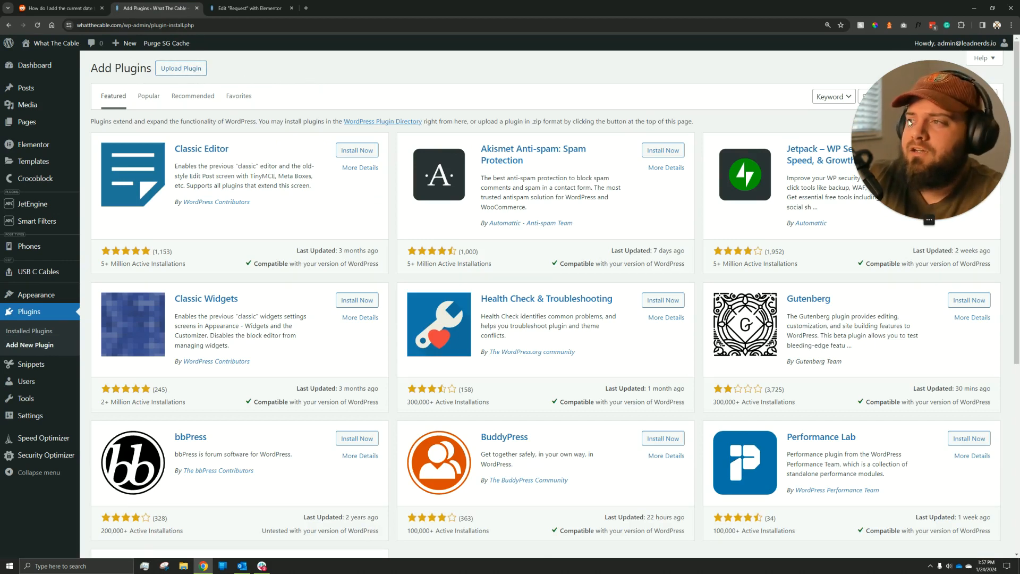
left_click(897, 97)
key("Return")
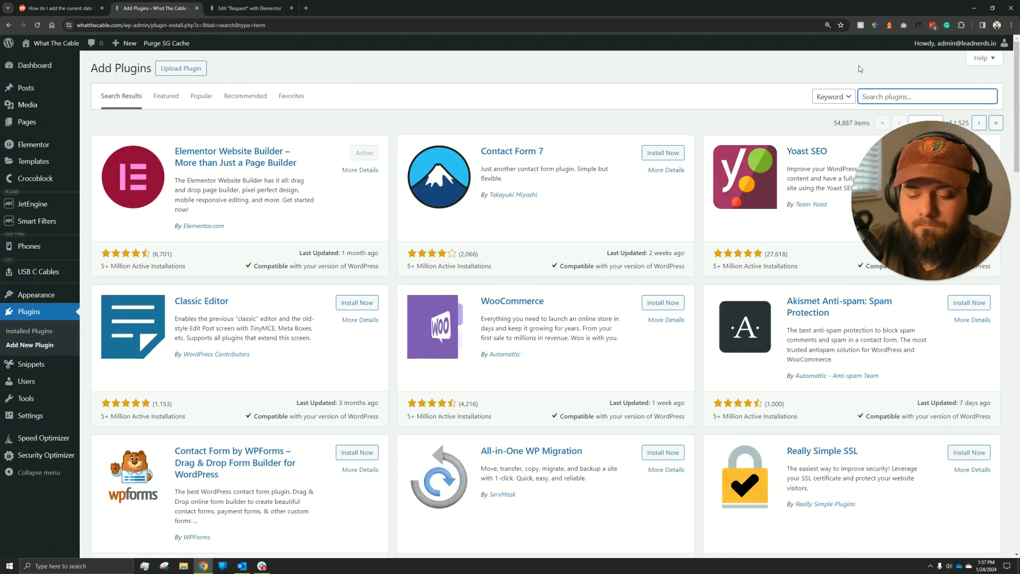
type("user ip and location")
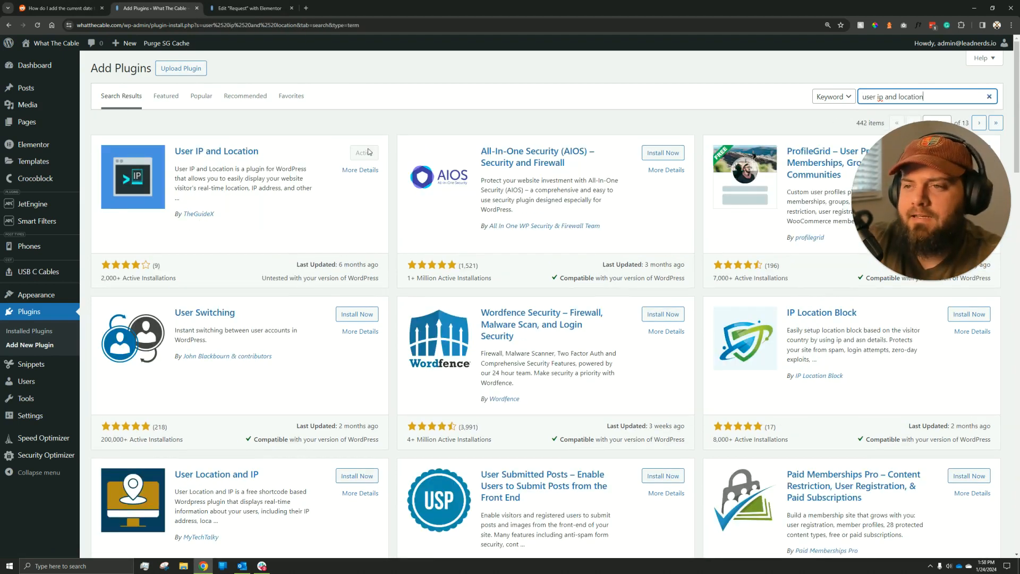
left_click(311, 146)
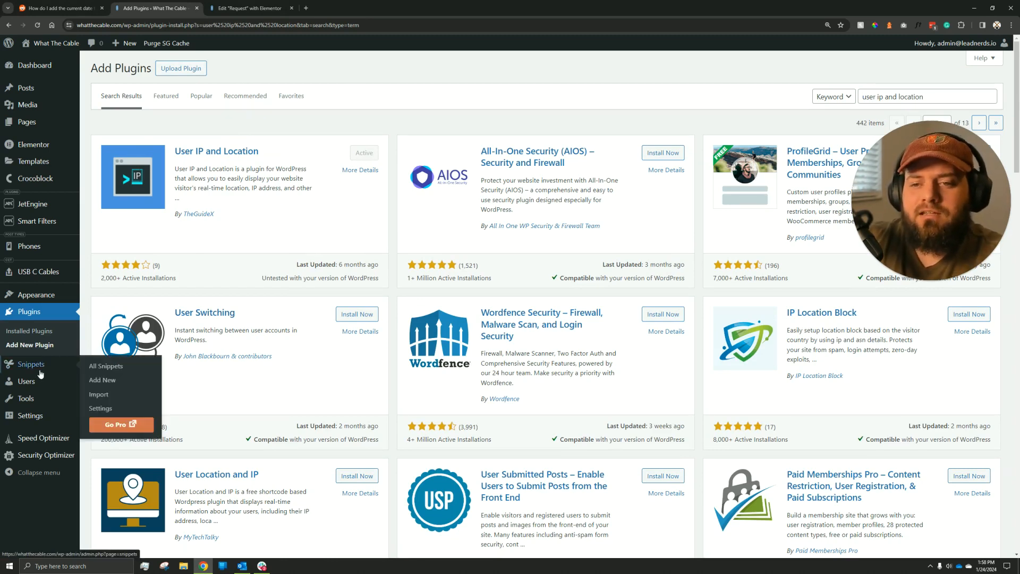
- Copy the Display Country Name shortcode [userip_location type="country"] from the User IP and Location plugin's settings page
mouse_move(64, 416)
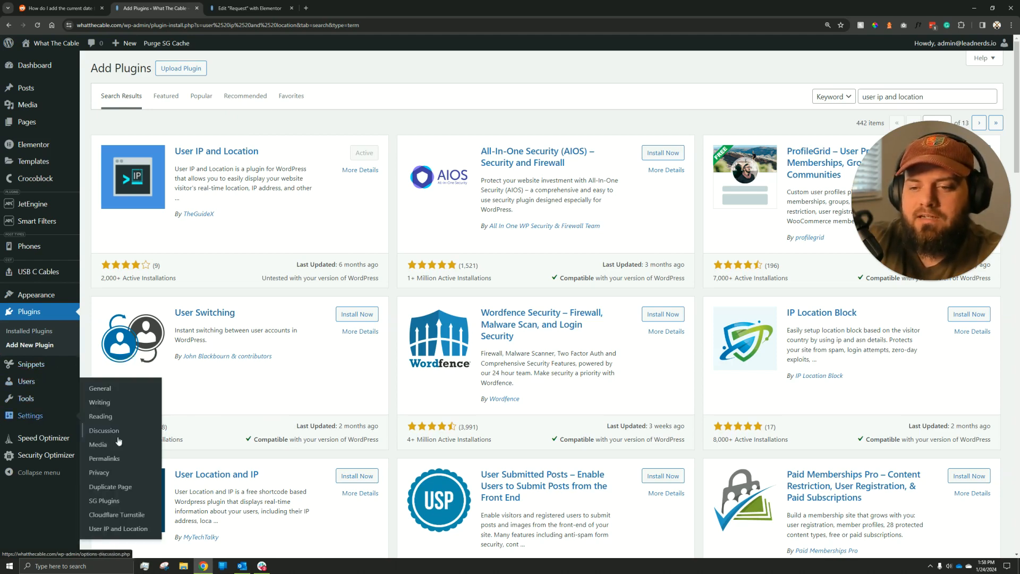
left_click(109, 529)
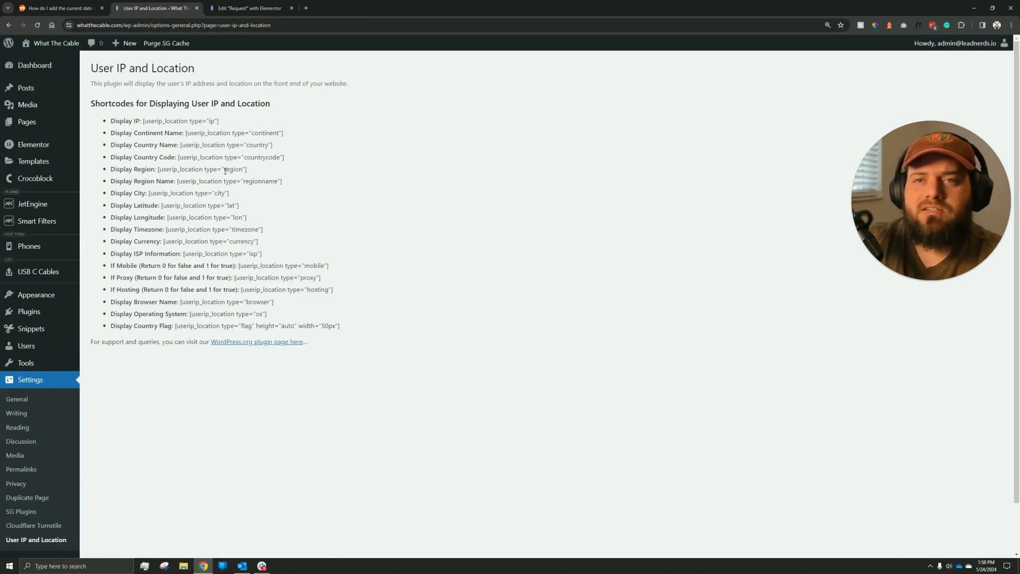
left_click(197, 144)
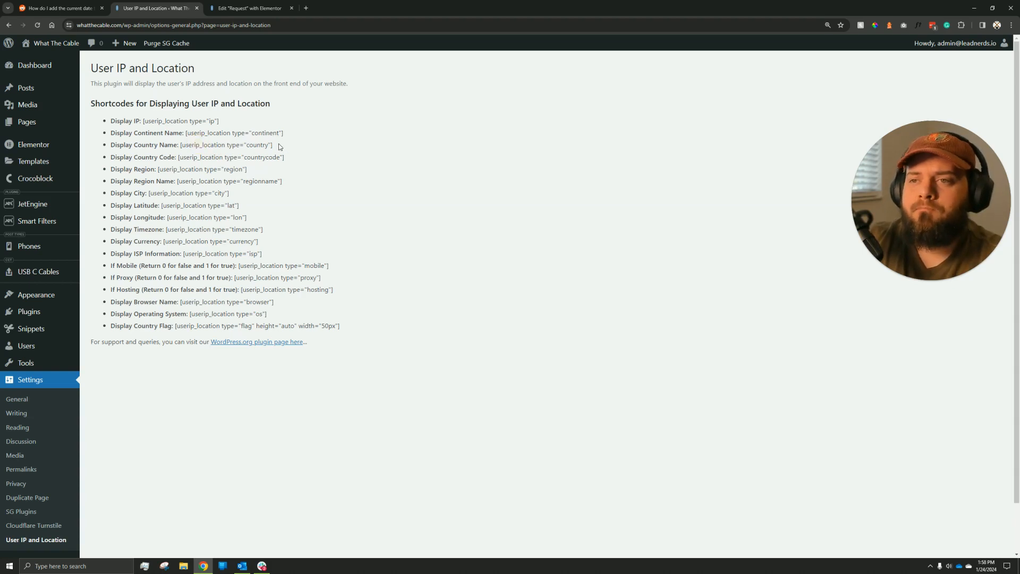
left_click_drag(275, 146, 181, 147)
key("ctrl+c")
- In the Elementor editor, add a new item to the Device Request form and make its default value a Shortcode dynamic tag
left_click(252, 7)
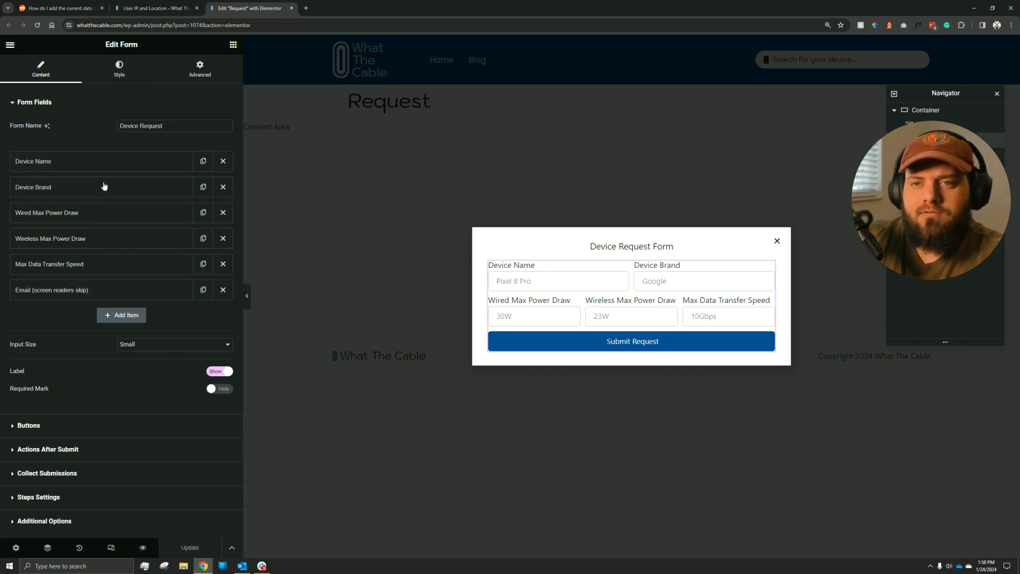
left_click(132, 317)
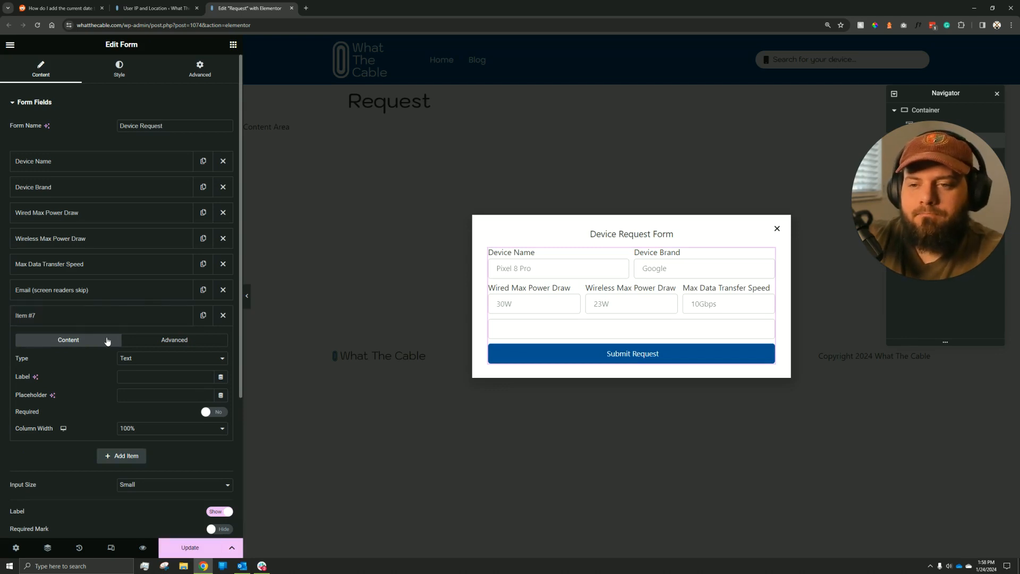
left_click(172, 341)
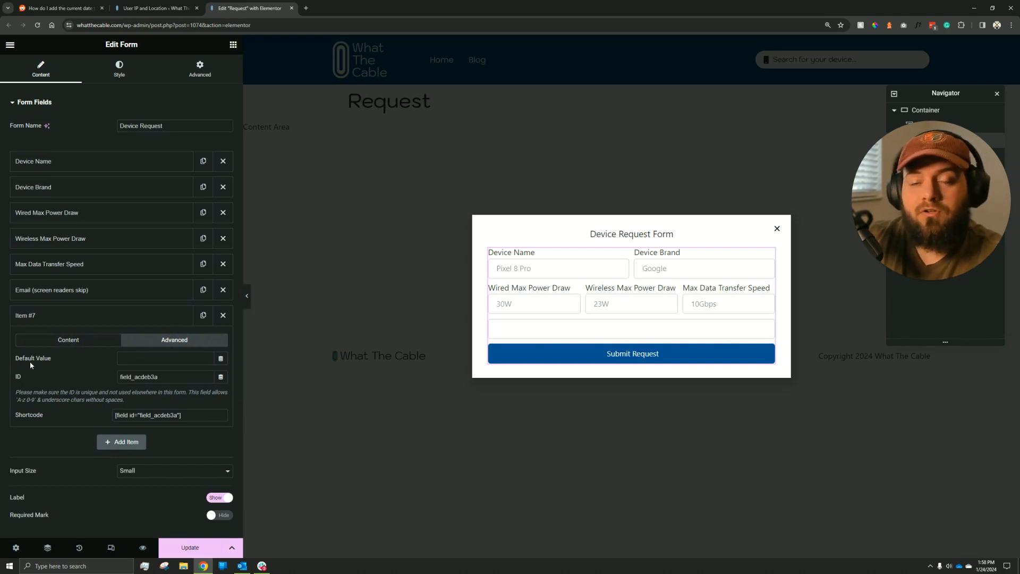
left_click(221, 360)
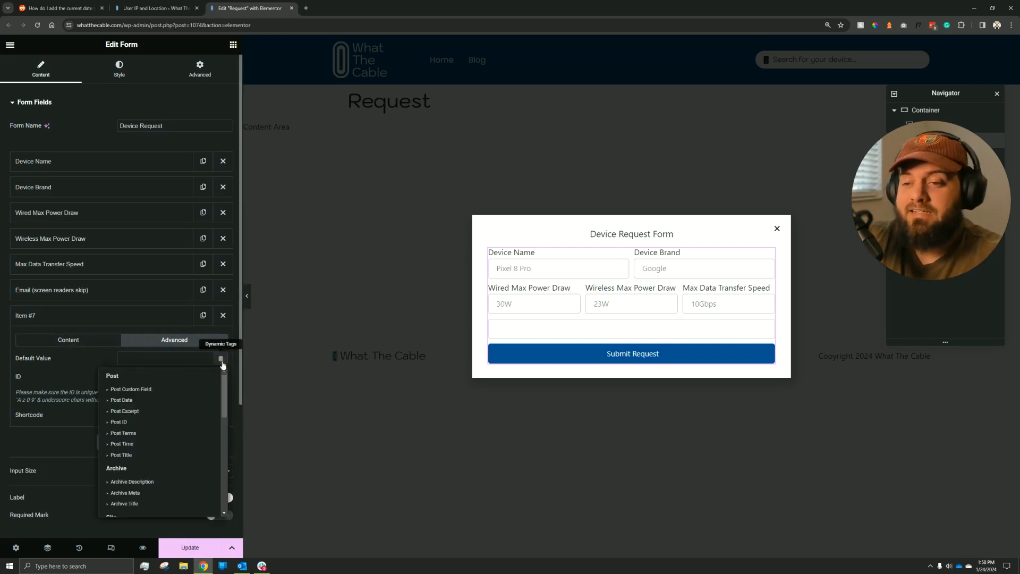
left_click_drag(224, 387, 219, 417)
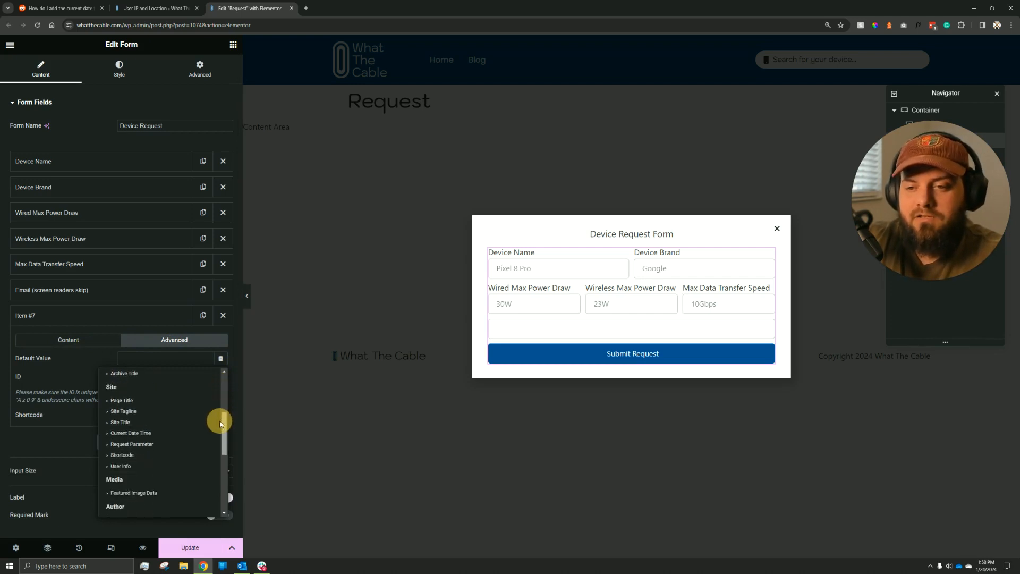
left_click(133, 455)
- Paste [userip_location type="country"] into the new field's default value shortcode and set the field's ID to user_location
left_click(124, 360)
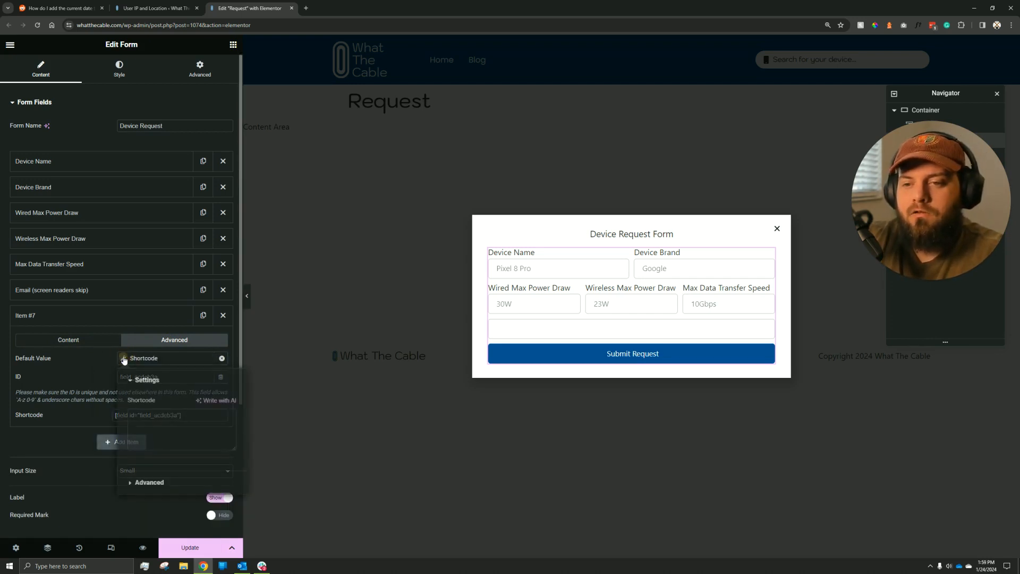
left_click(152, 422)
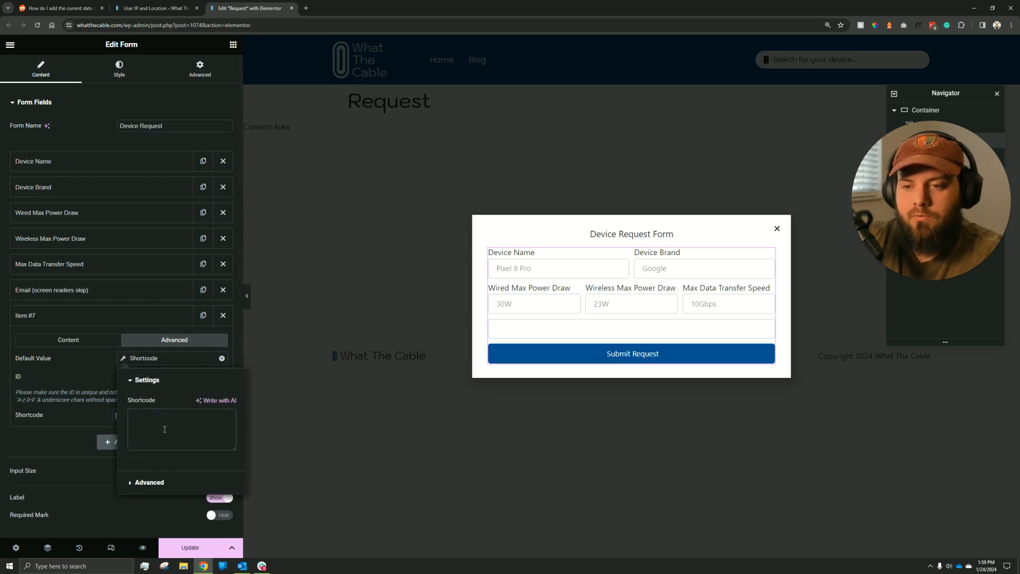
key("ctrl+v")
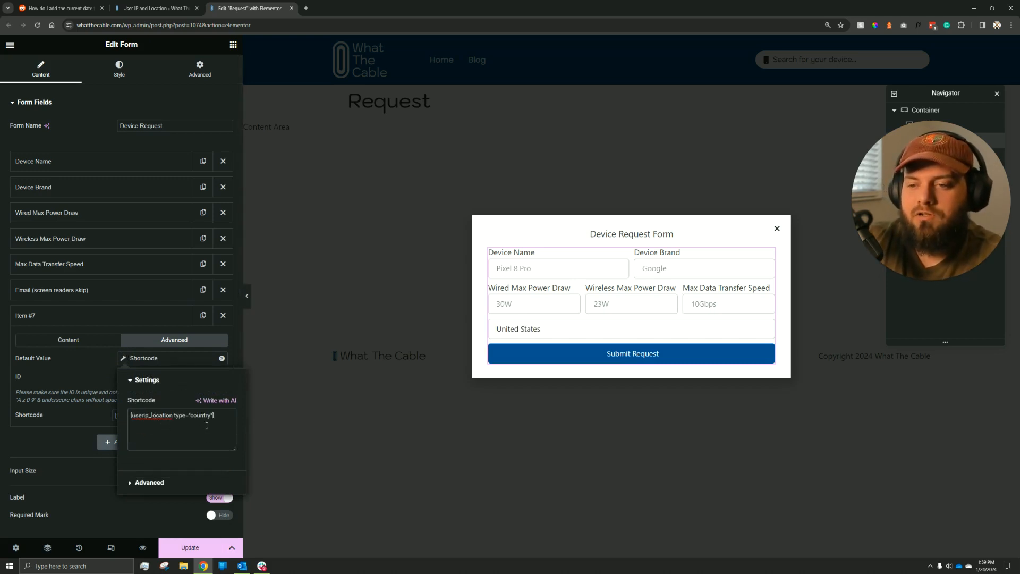
left_click(92, 369)
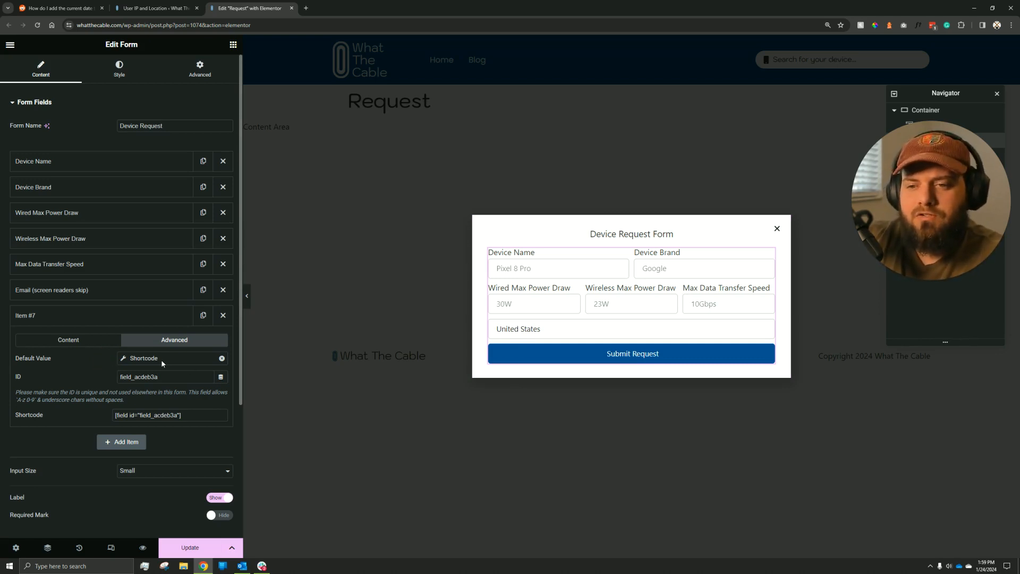
double_click(172, 376)
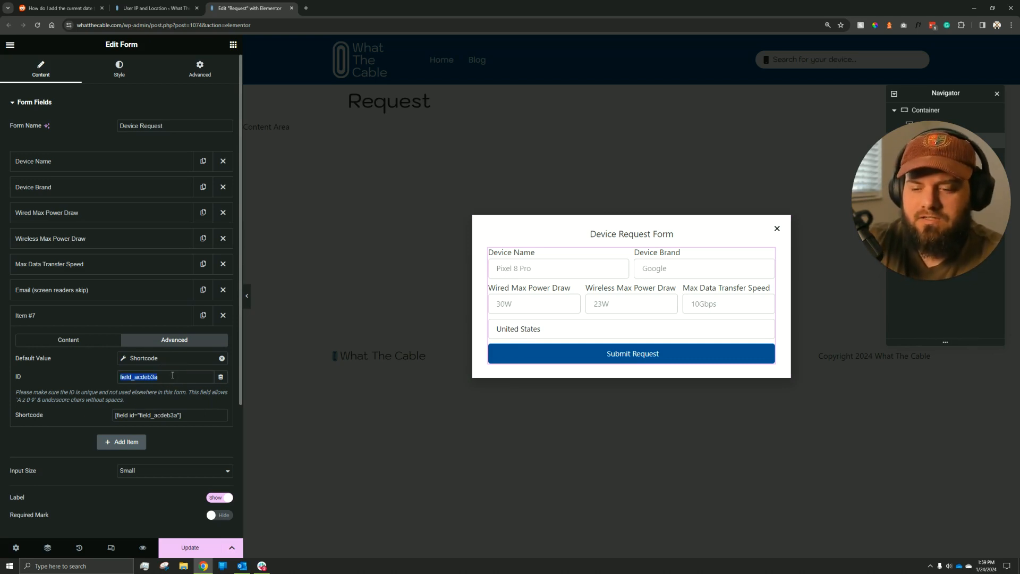
type("user_location")
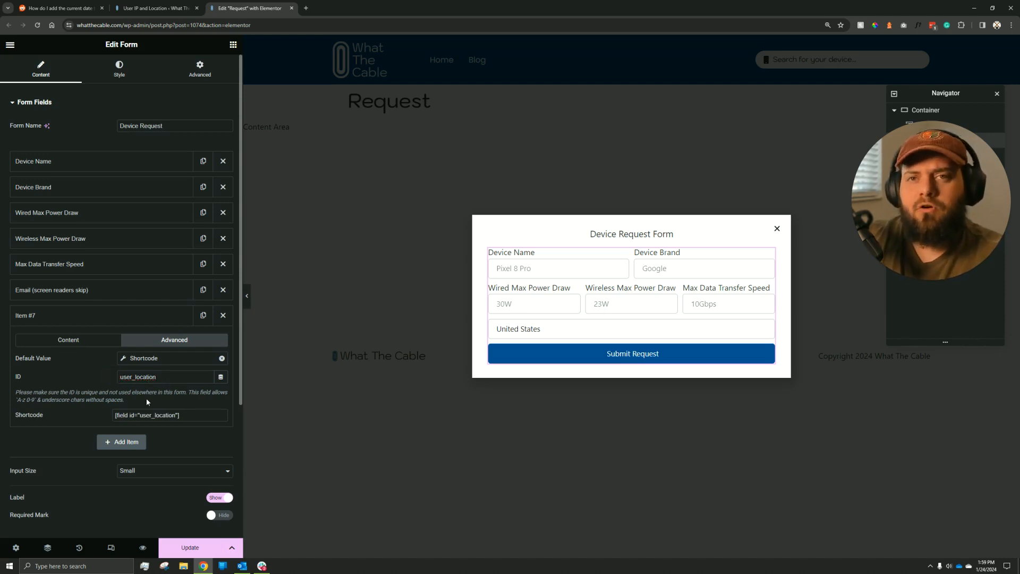
- Change the new field's type to Hidden and label it User Location
left_click(94, 344)
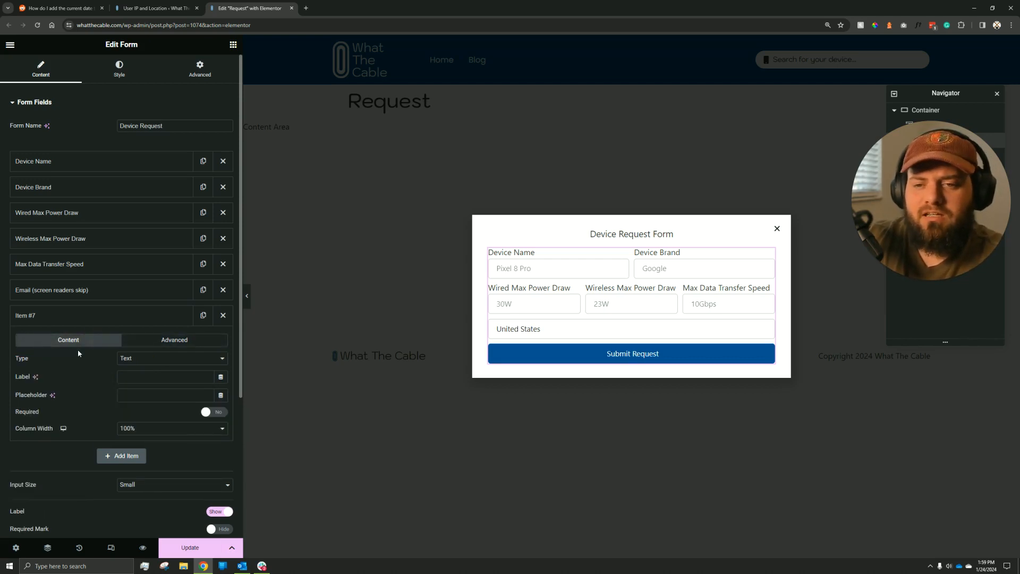
left_click(169, 359)
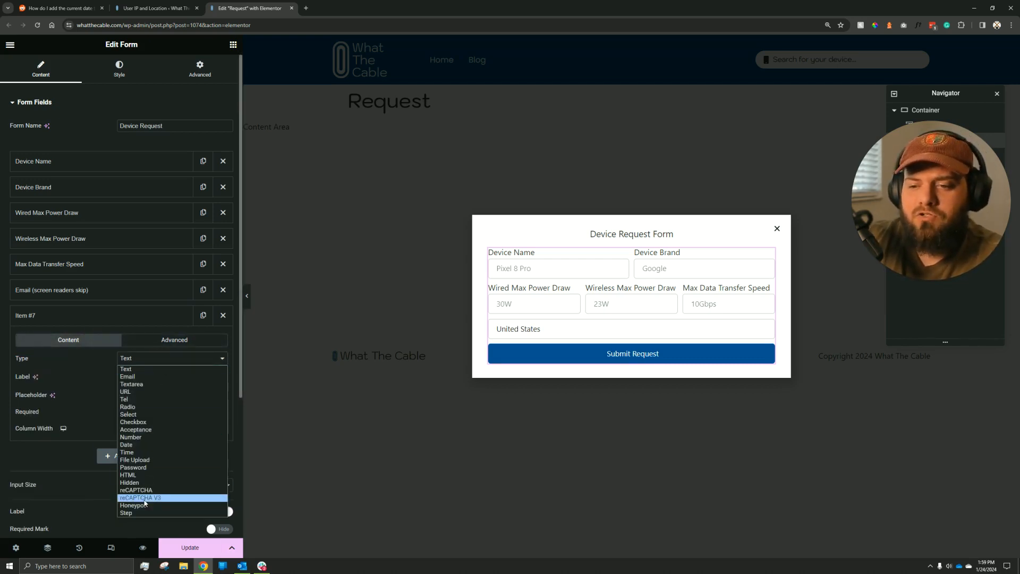
left_click(133, 483)
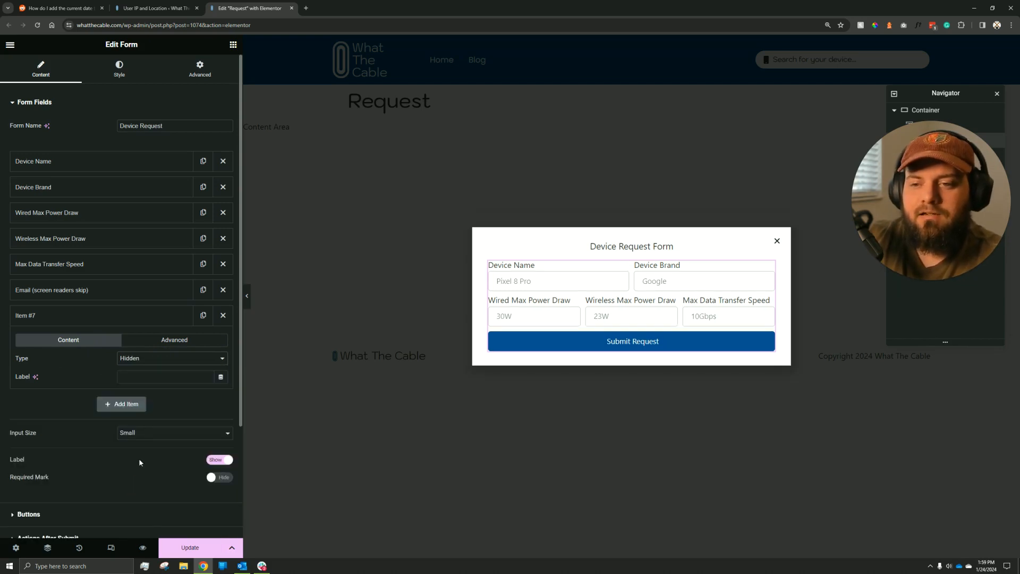
left_click(170, 379)
type("User Location")
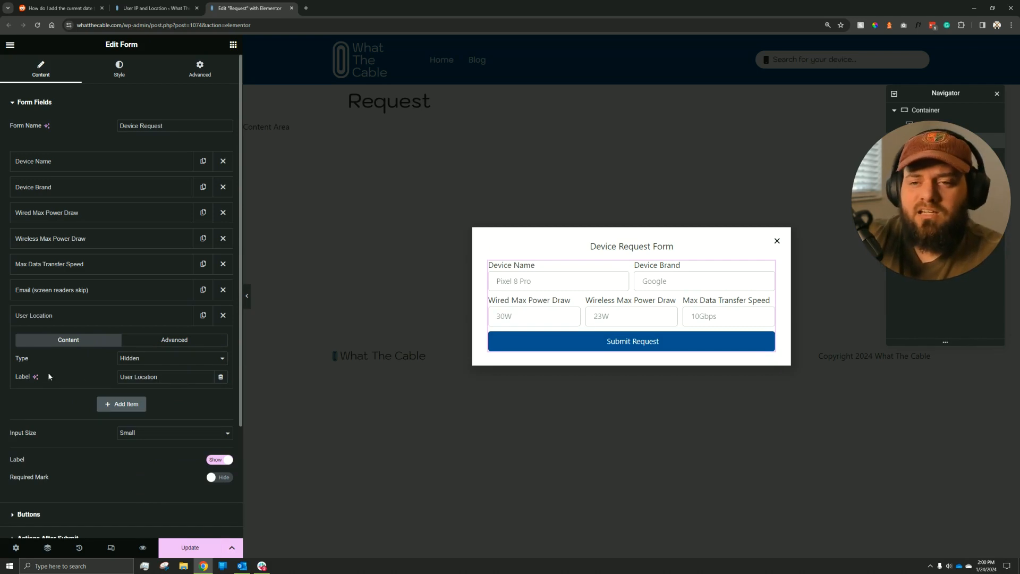
- Add Email to the form's actions after submit
scroll(85, 383, "down", 2)
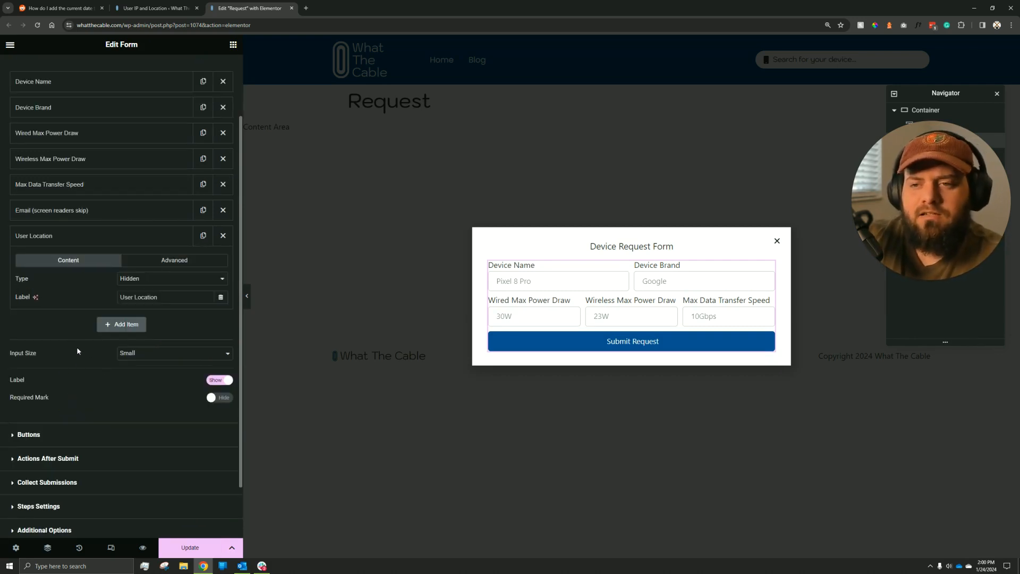
scroll(77, 325, "up", 2)
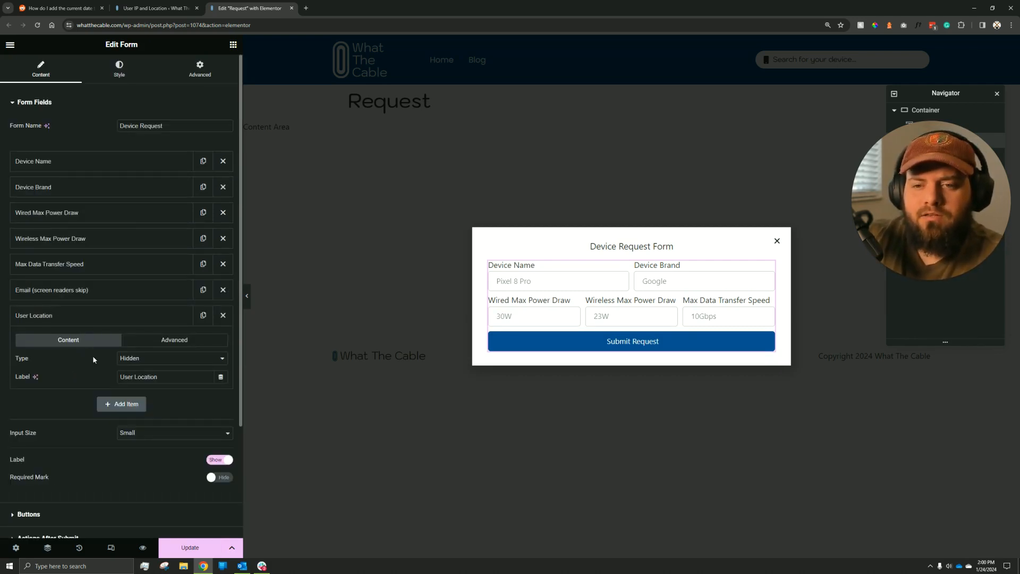
scroll(91, 308, "down", 2)
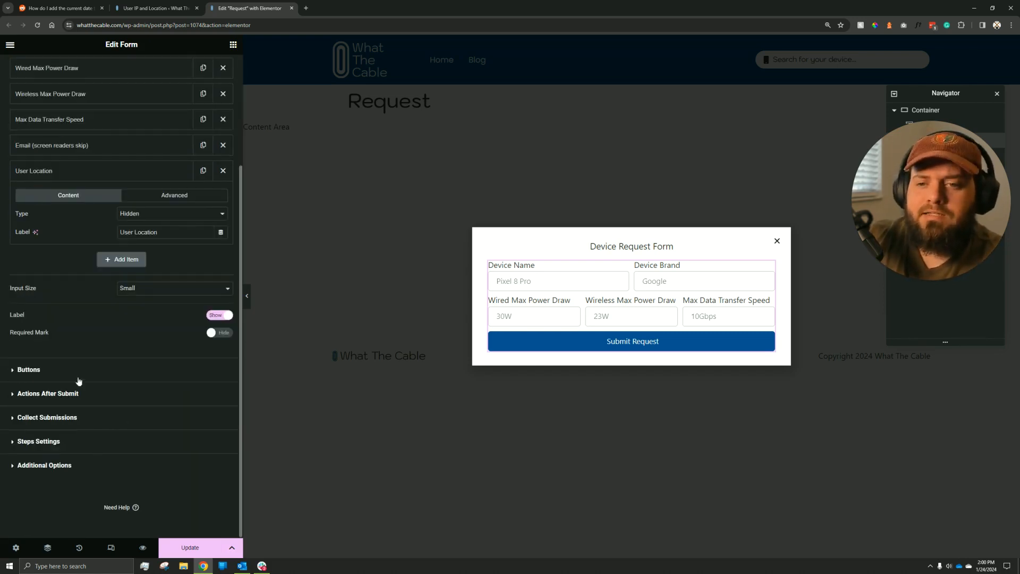
scroll(82, 383, "up", 2)
scroll(66, 479, "down", 2)
left_click(46, 457)
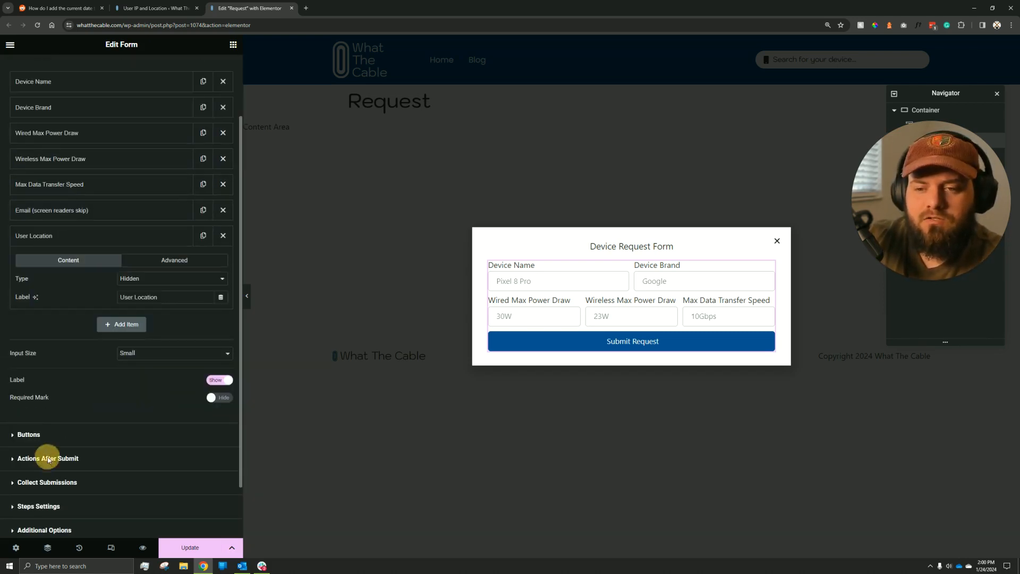
left_click(69, 196)
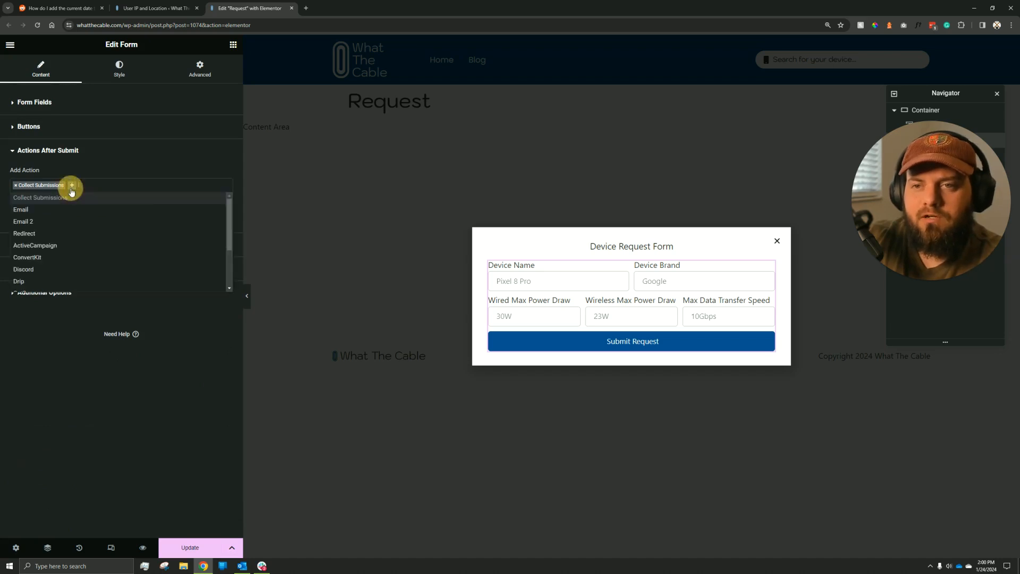
left_click(66, 237)
- Clear the [all-fields] shortcode from the message of the form's Email action
scroll(81, 406, "down", 2)
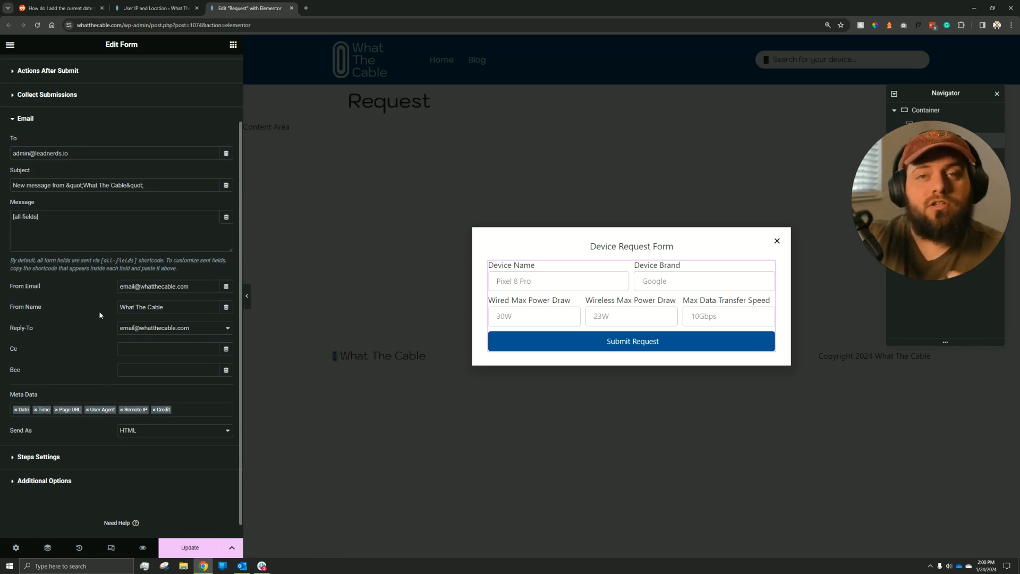
left_click(53, 222)
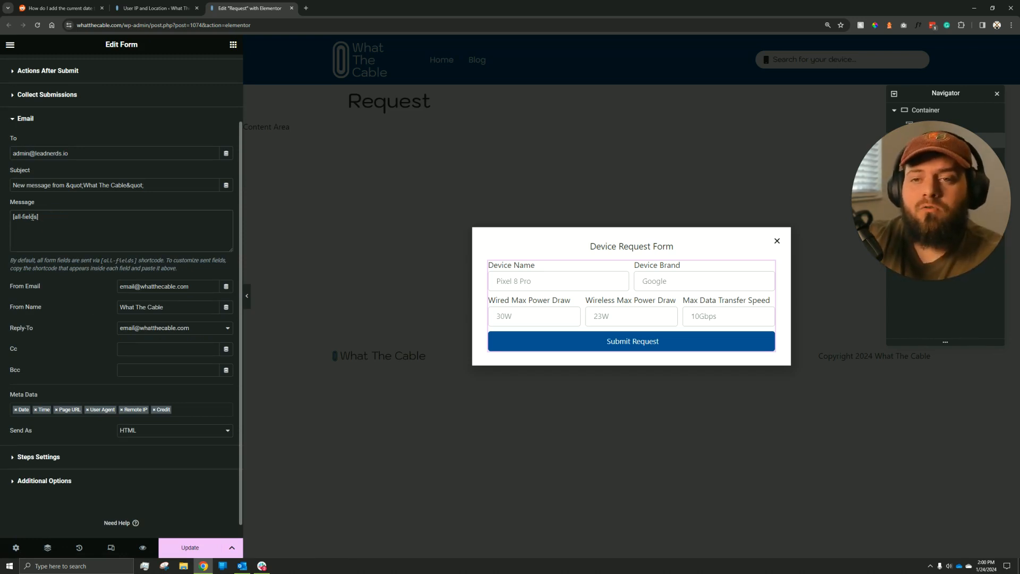
left_click_drag(14, 217, 35, 218)
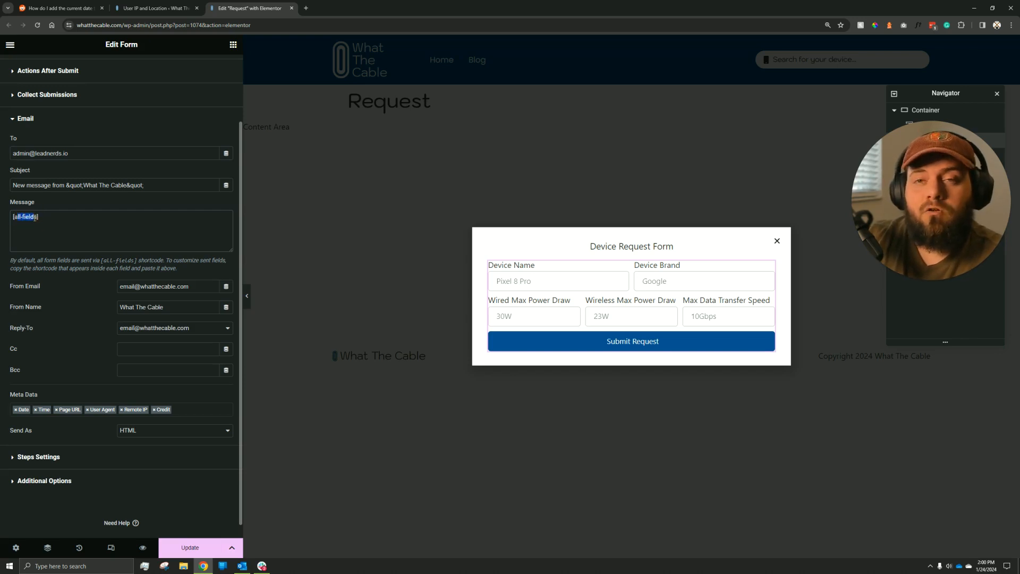
triple_click(53, 222)
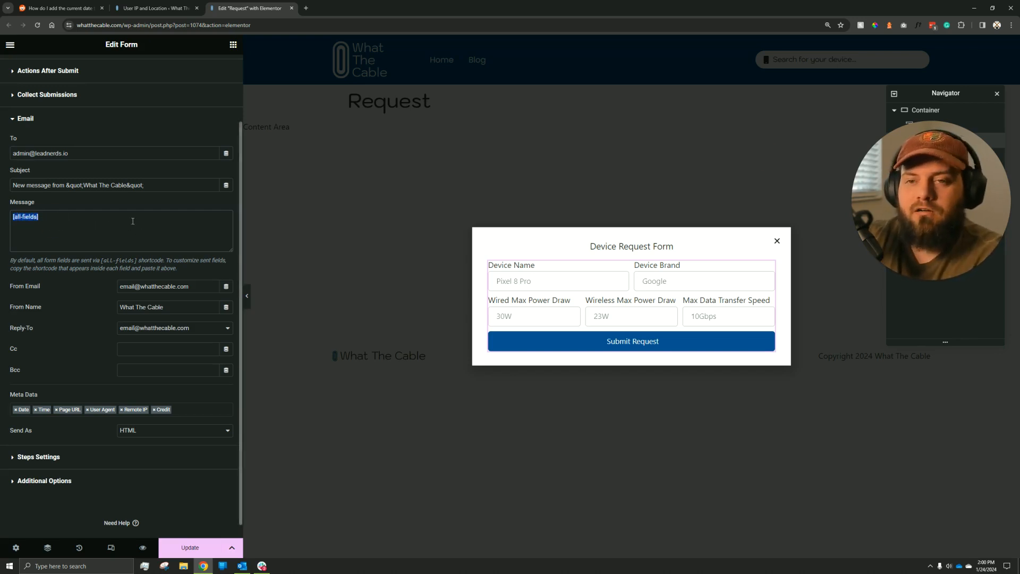
key("BackSpace")
left_click(91, 201)
- Examine the form's individual fields, checking the ID and shortcode in the advanced settings of the Wired Max Power Draw field
scroll(74, 243, "up", 2)
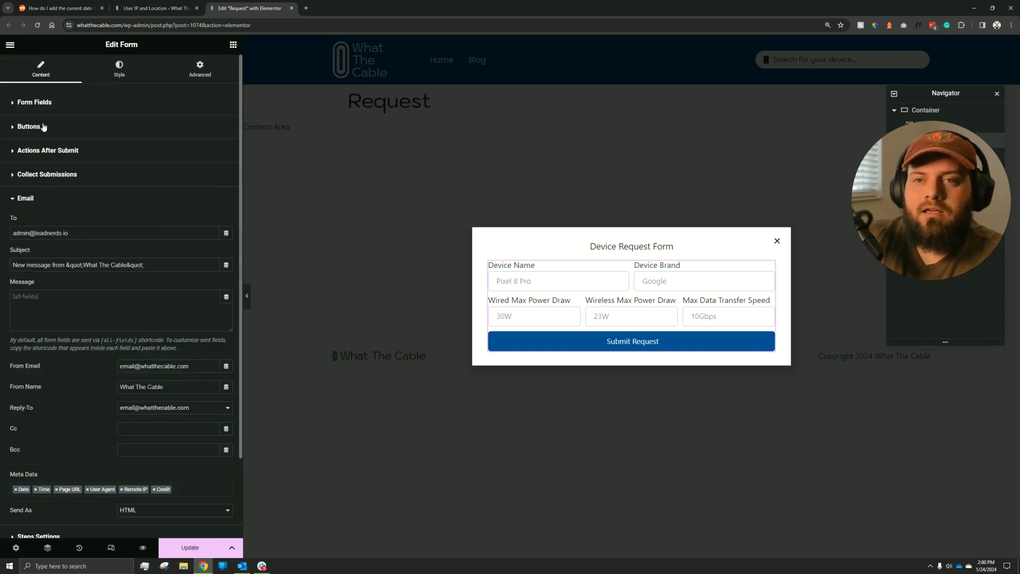
left_click(25, 102)
left_click(52, 163)
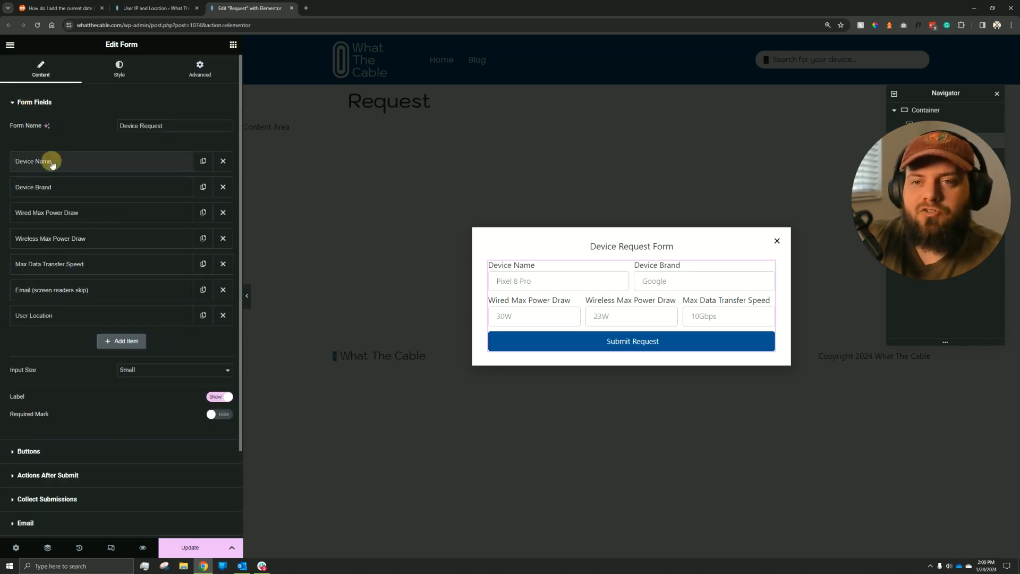
left_click(48, 162)
left_click(74, 192)
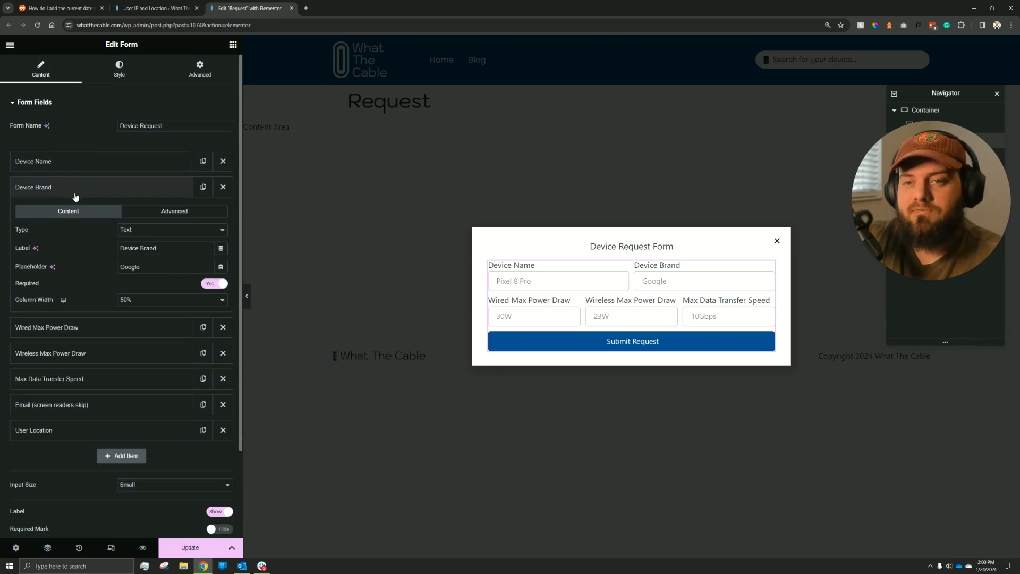
left_click(74, 190)
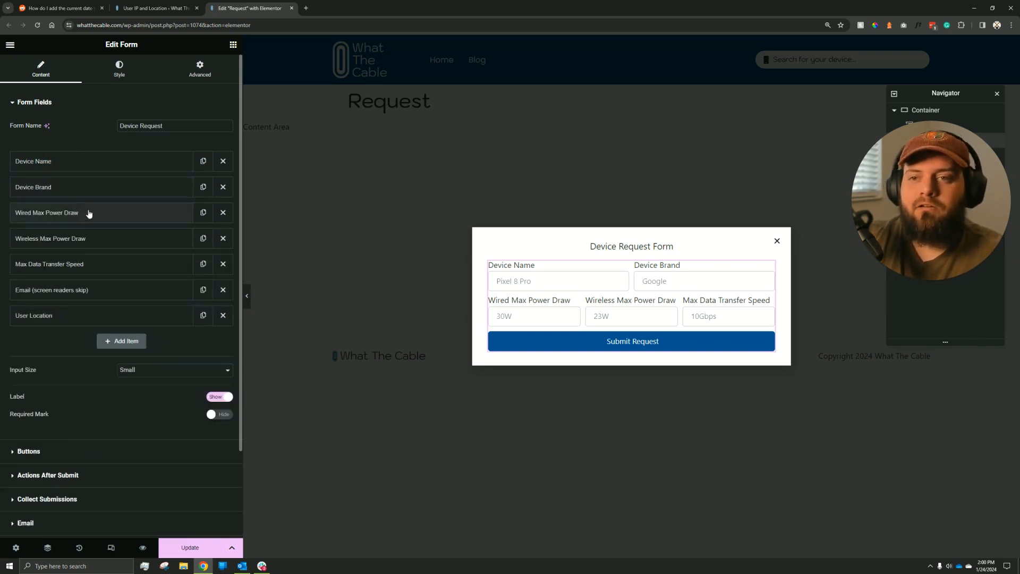
left_click(120, 212)
left_click(169, 238)
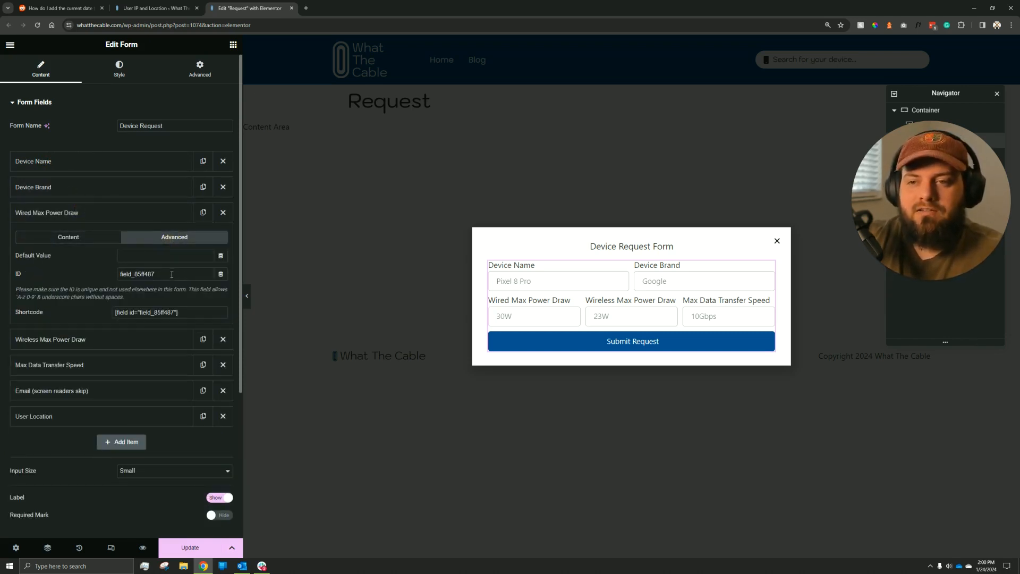
left_click(188, 312)
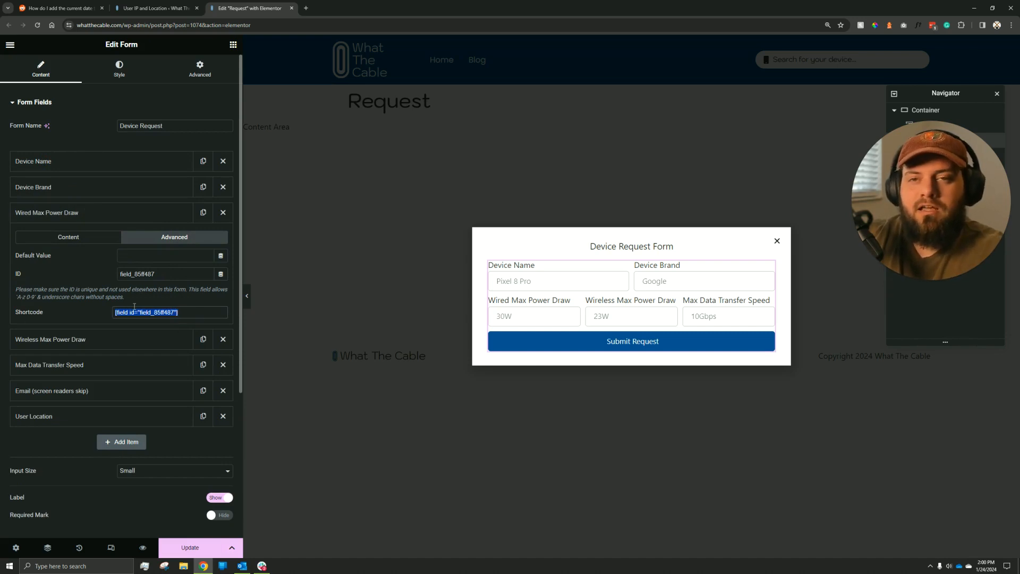
left_click(69, 215)
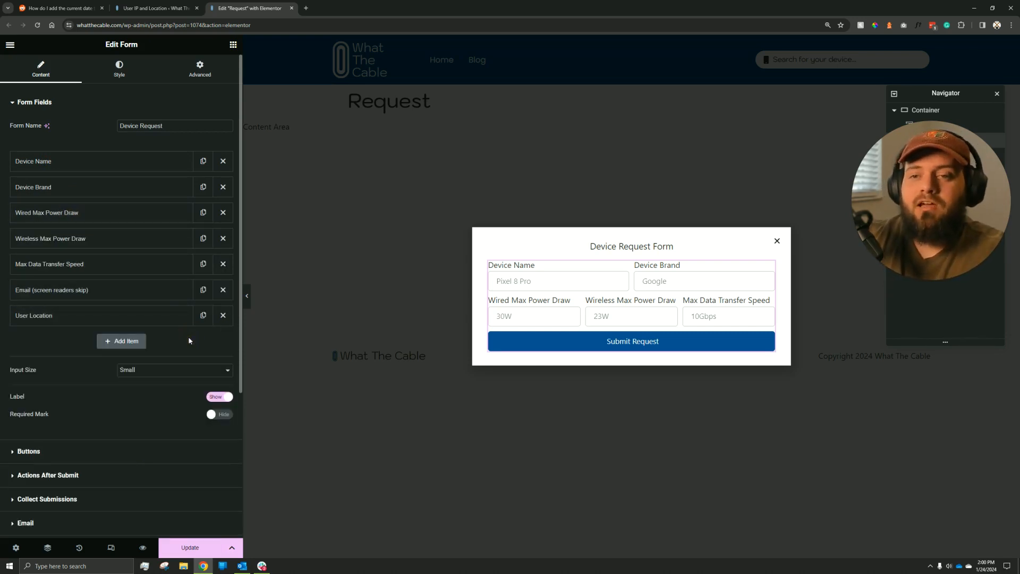